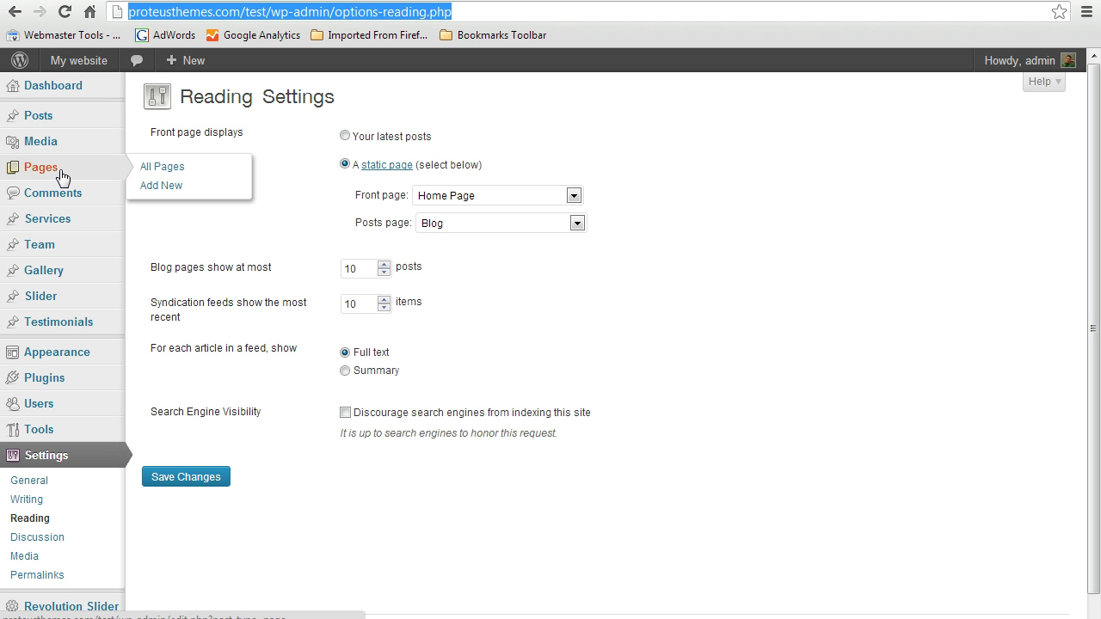
# From All Pages, edit the Home Page and set its template to Front Page with Theme Slider.
pyautogui.click(165, 166)
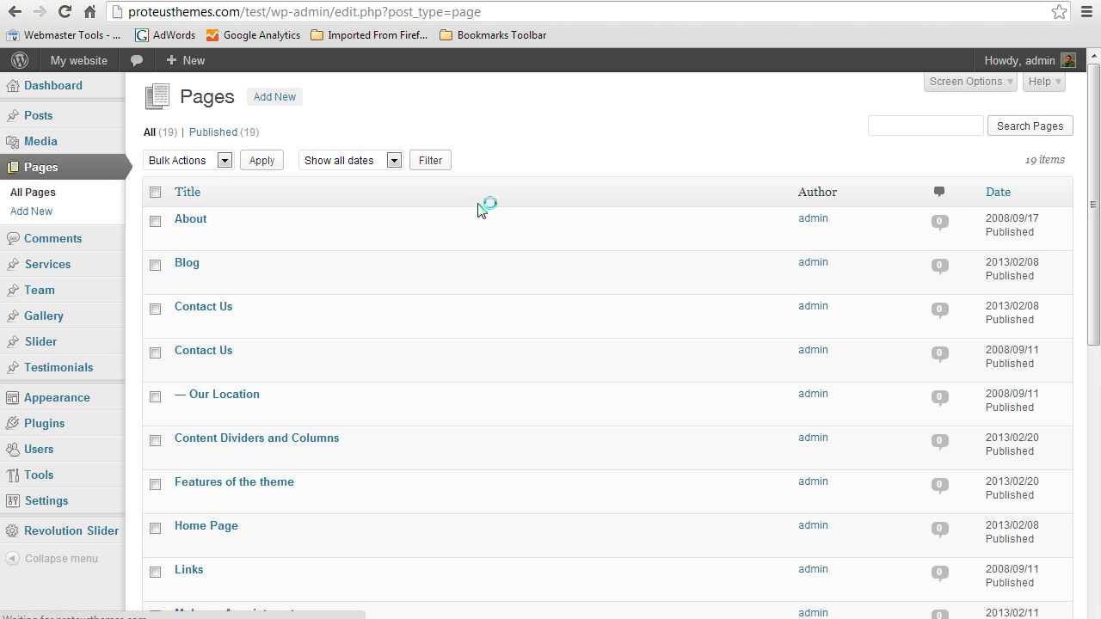
pyautogui.moveTo(239, 526)
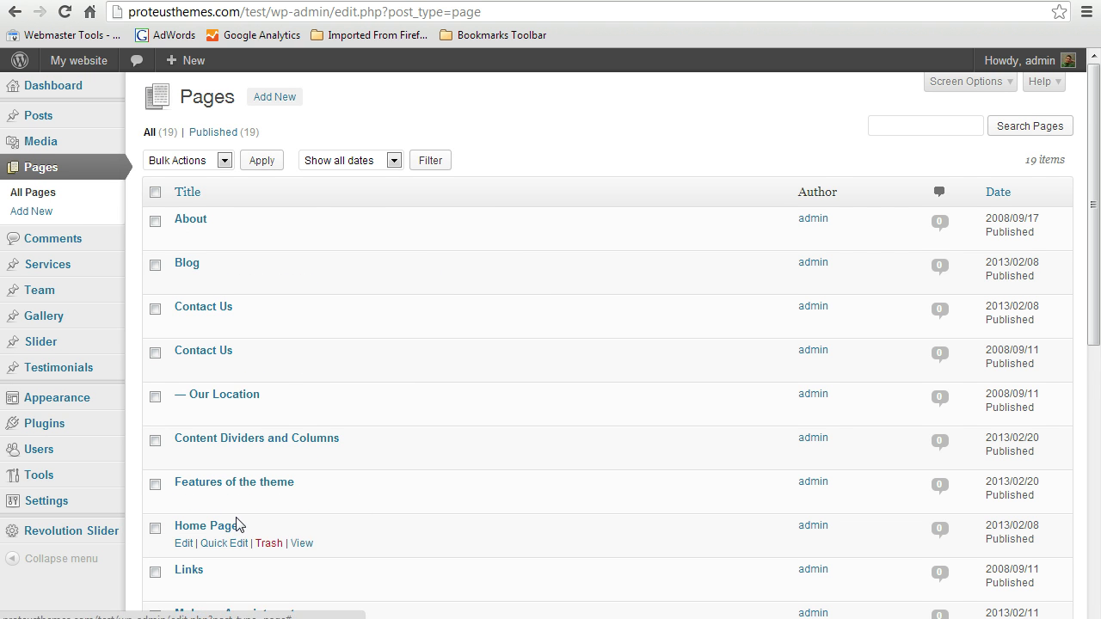
pyautogui.scroll(-1, 238, 525)
pyautogui.click(184, 459)
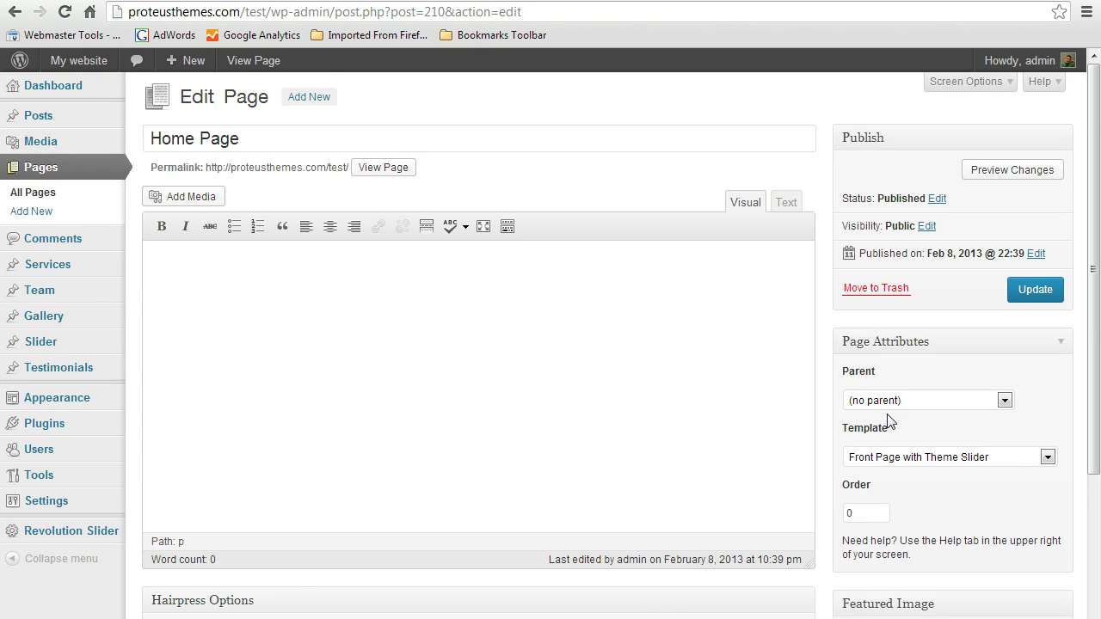
pyautogui.scroll(-1, 681, 421)
pyautogui.scroll(1, 649, 281)
pyautogui.click(943, 462)
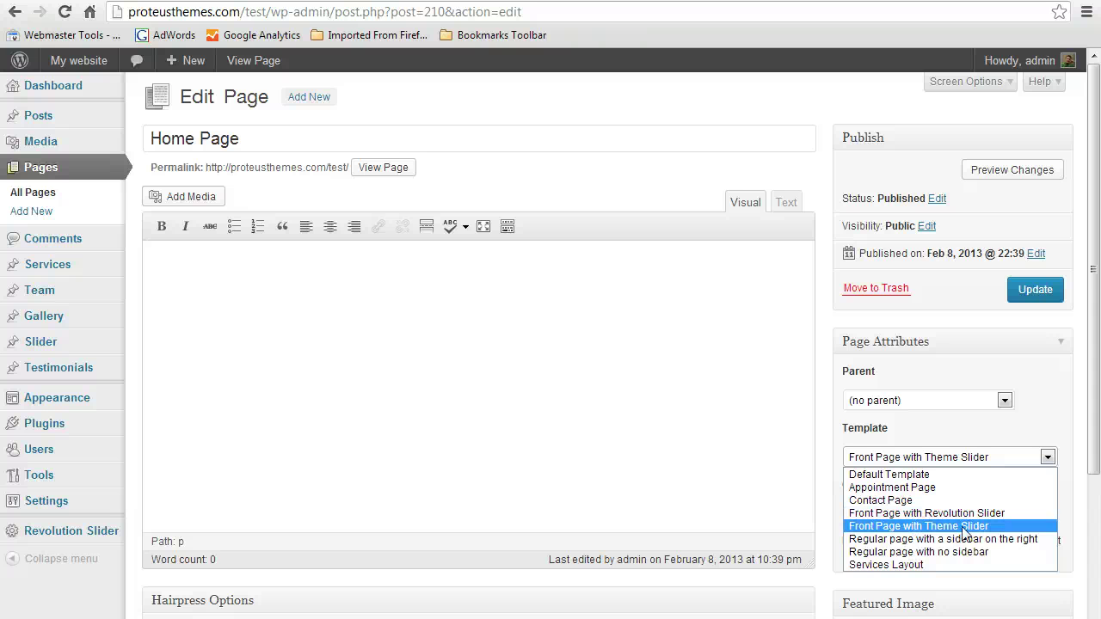
pyautogui.click(963, 527)
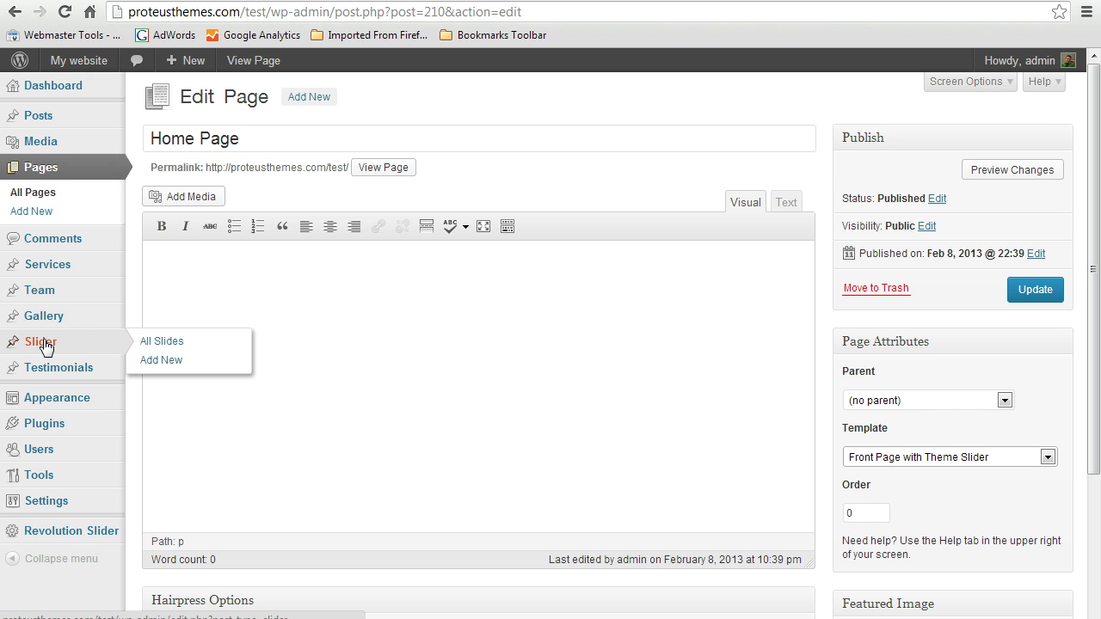
pyautogui.moveTo(41, 341)
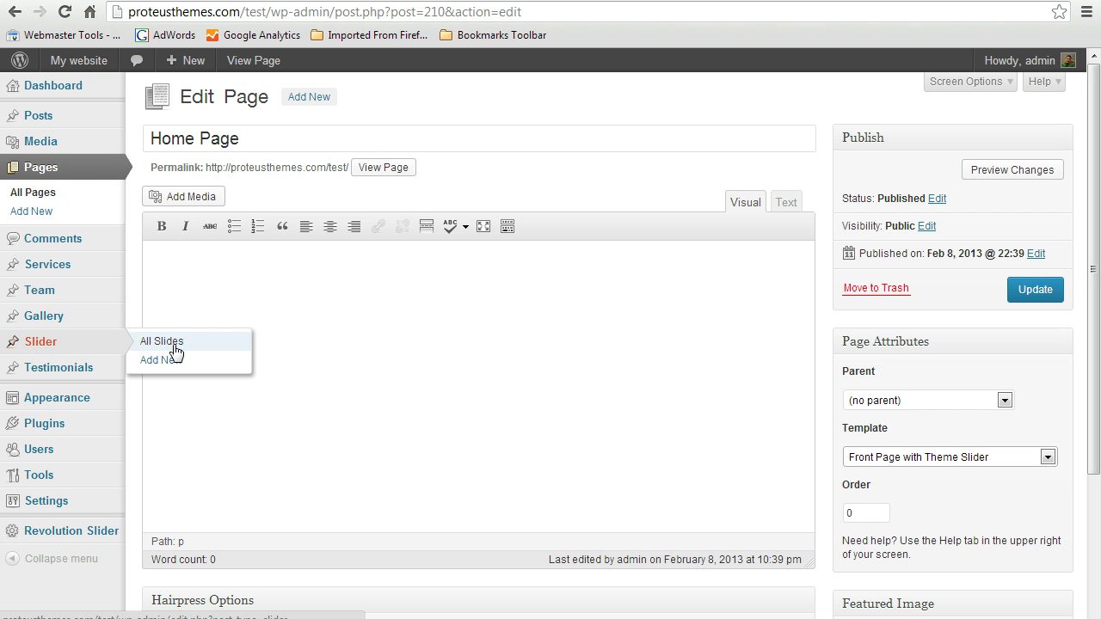
# Update the Home Page, then review the six published slides under Slider > All Slides.
pyautogui.click(1049, 292)
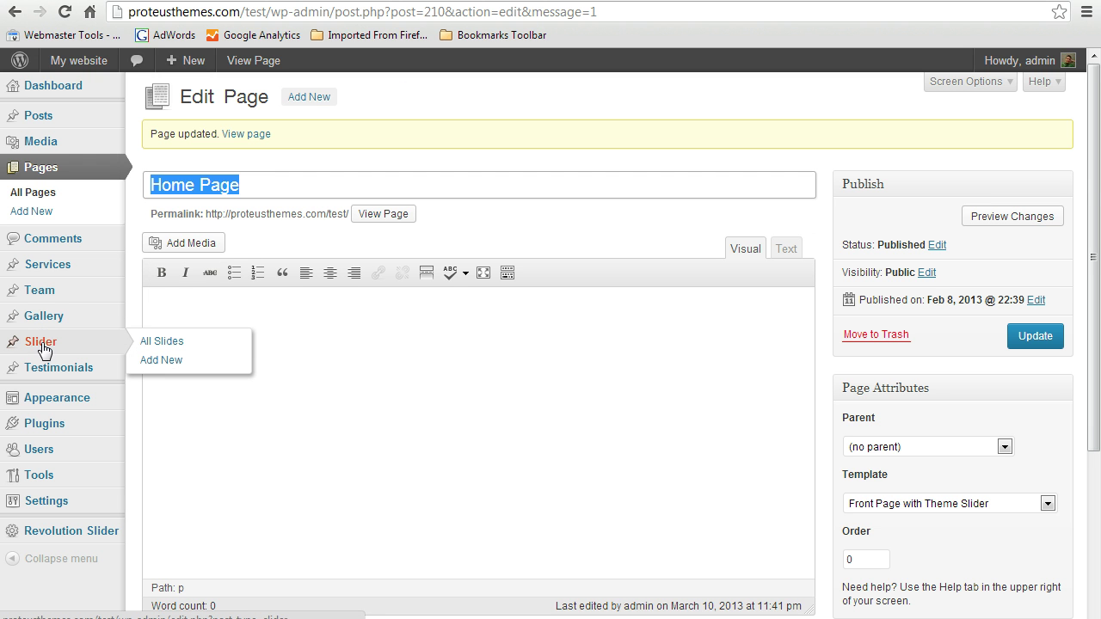
pyautogui.click(166, 344)
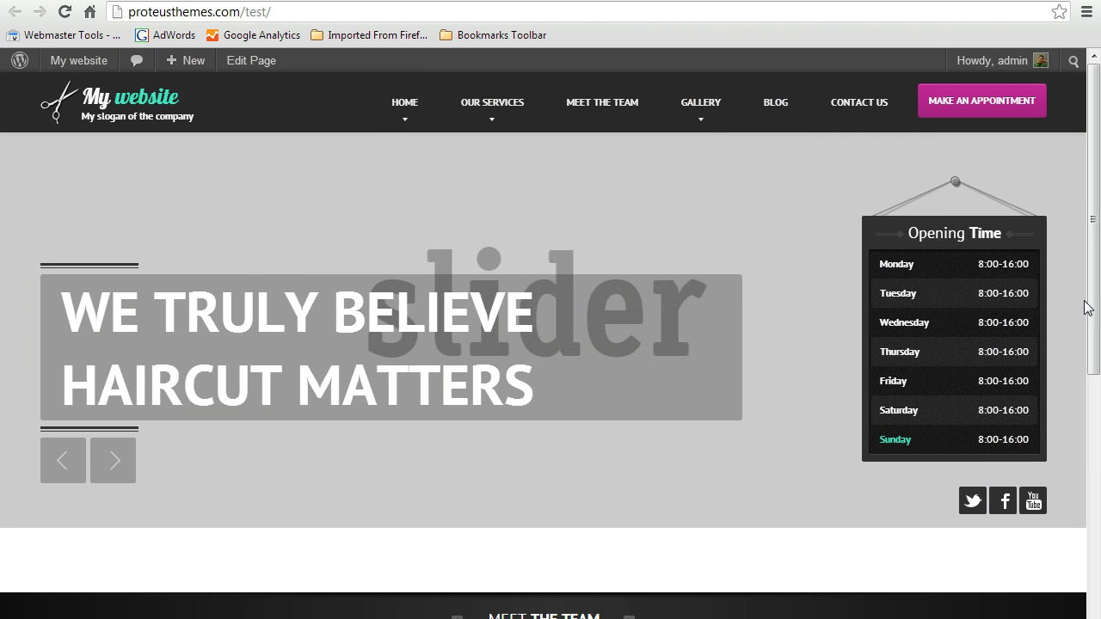
pyautogui.scroll(-2, 1087, 310)
pyautogui.scroll(2, 1095, 309)
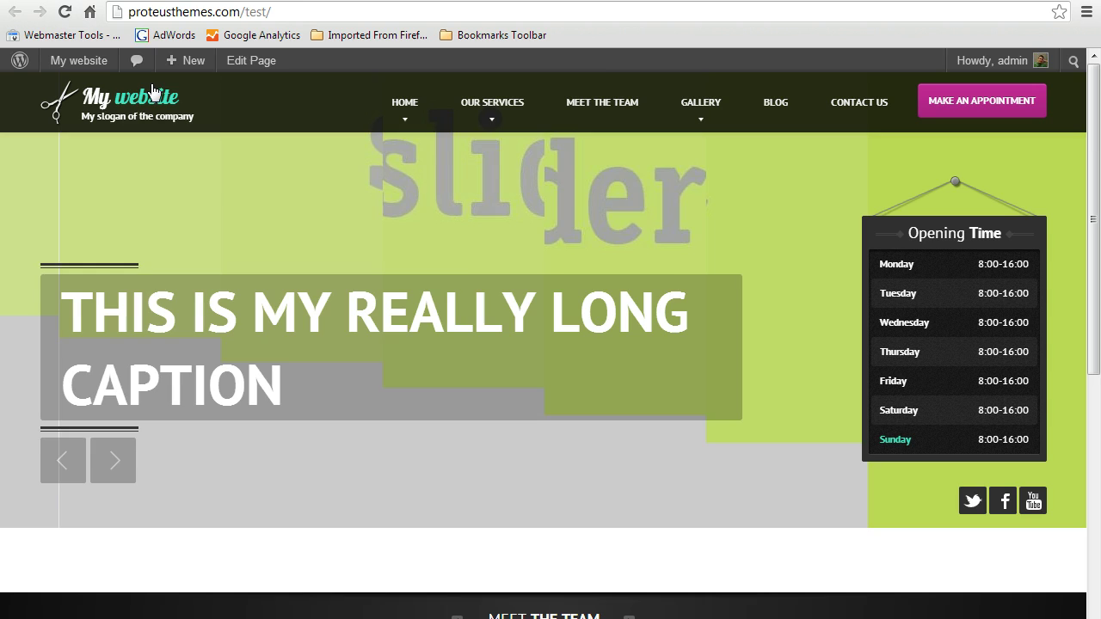
pyautogui.click(206, 0)
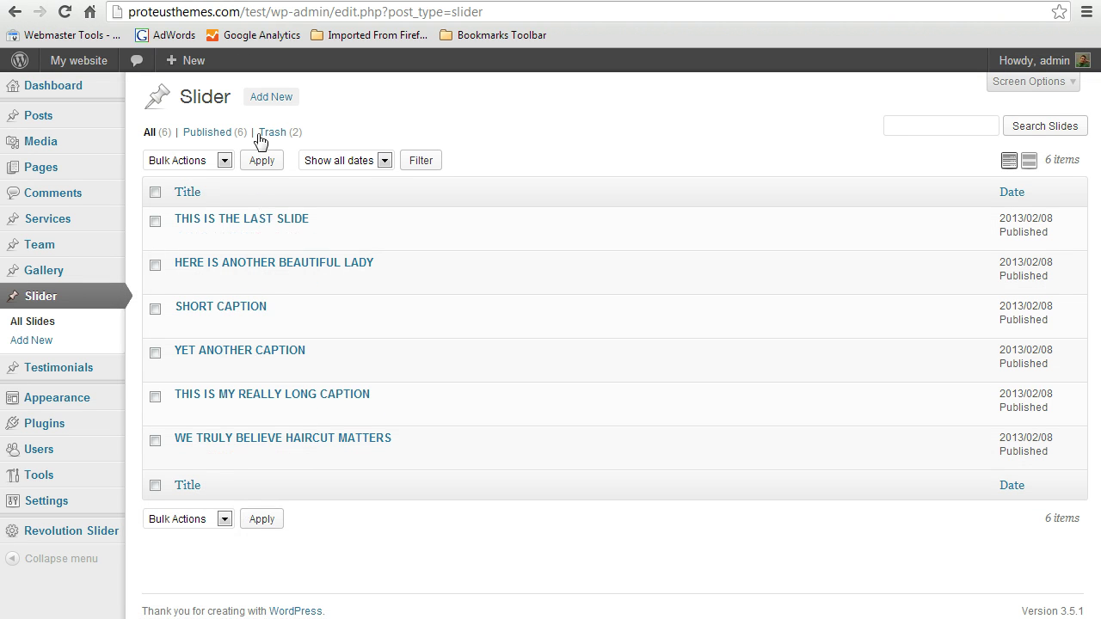
# Draft a new slide titled 'NEW SLIDER TITLE' and bring up its featured image picker.
pyautogui.click(271, 98)
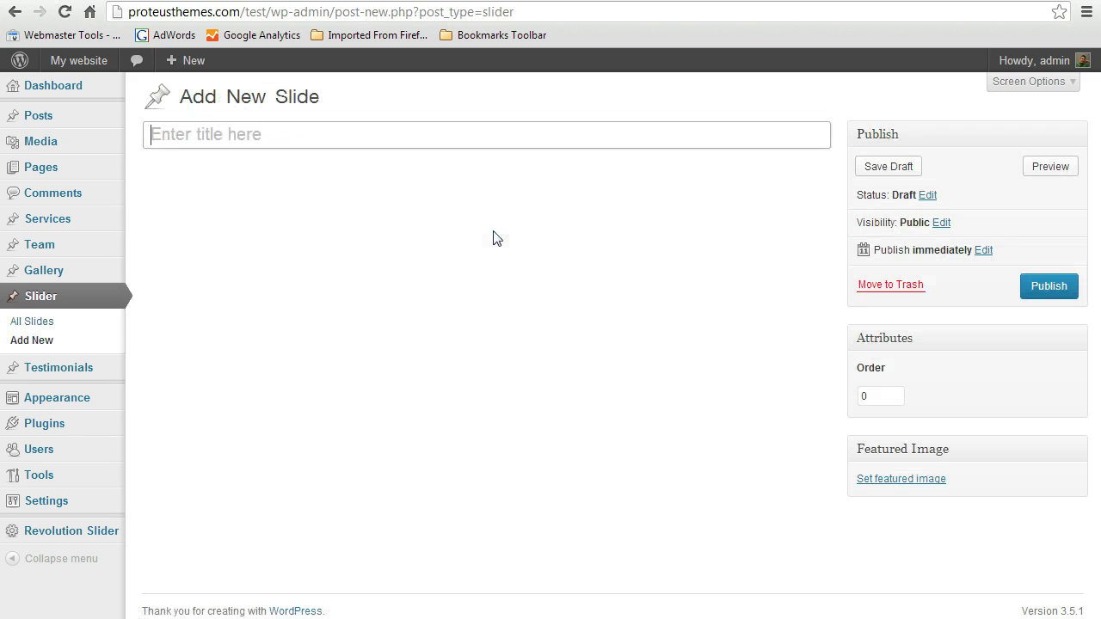
pyautogui.write('NEW ')
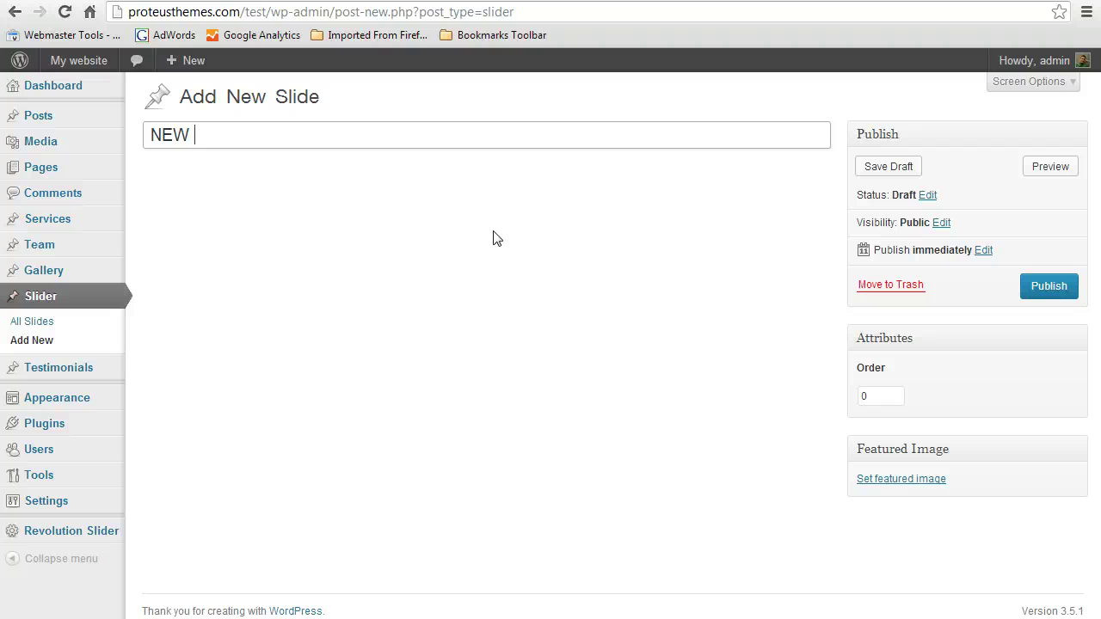
pyautogui.write('SLIDER TITLE')
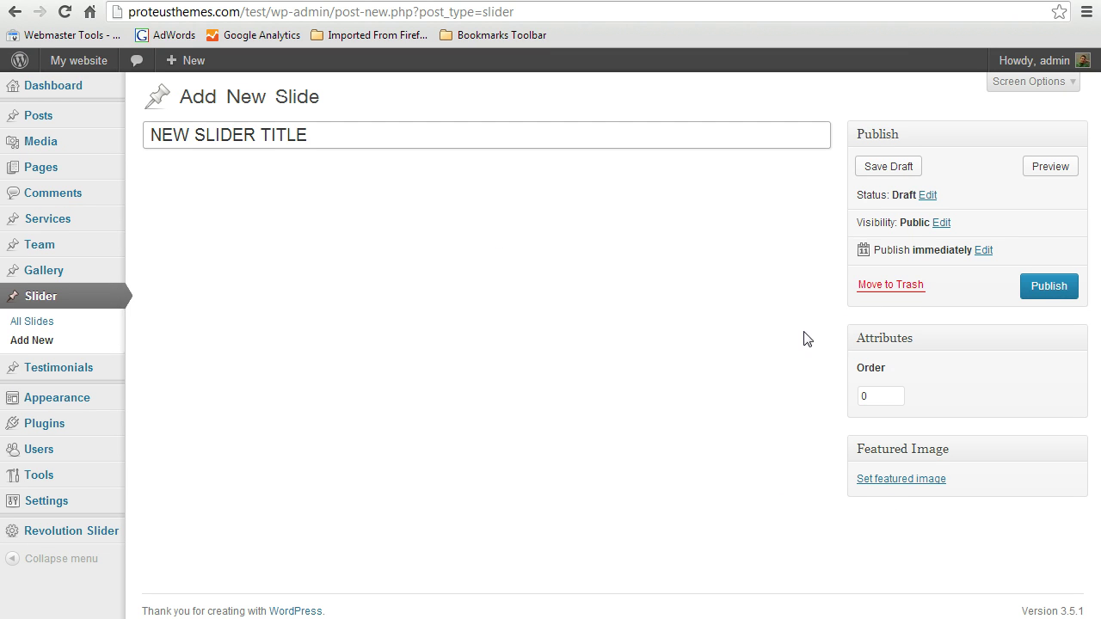
pyautogui.click(889, 484)
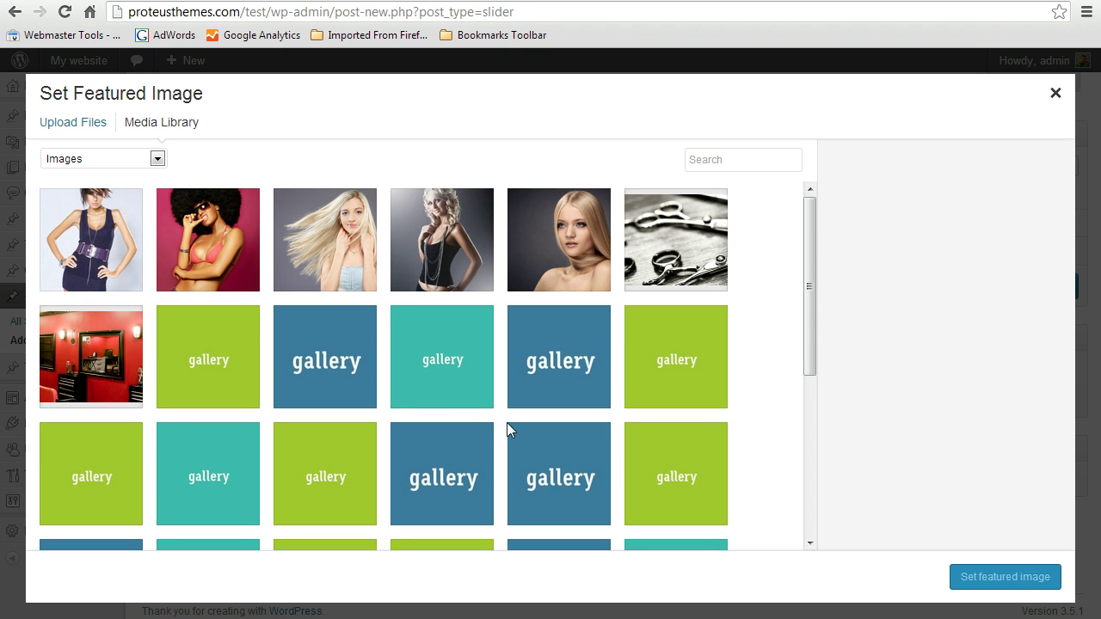
# Upload slider-2.jpg from the slider images folder and set it as the featured image.
pyautogui.moveTo(809, 321)
pyautogui.mouseDown()
pyautogui.moveTo(811, 491)
pyautogui.moveTo(851, 295)
pyautogui.mouseUp()
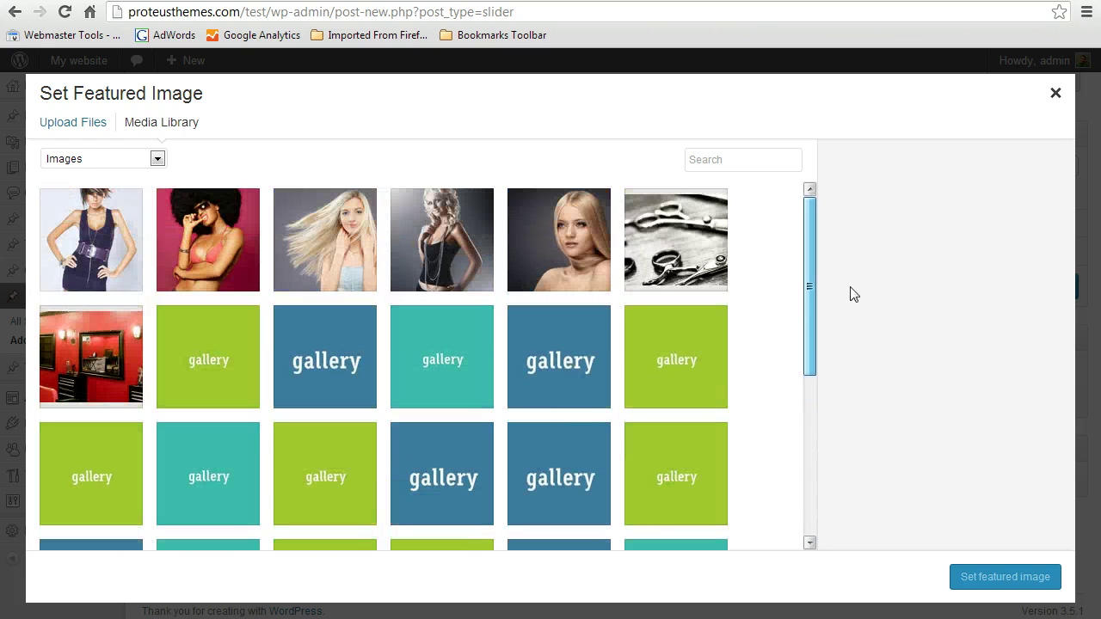
pyautogui.click(452, 601)
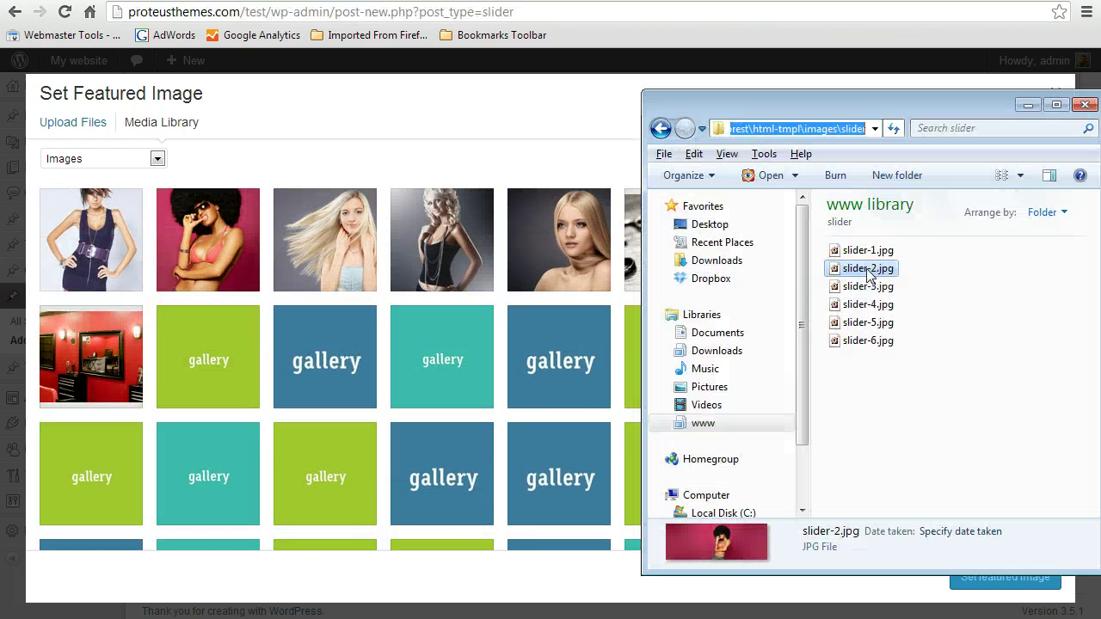
pyautogui.moveTo(868, 271)
pyautogui.mouseDown()
pyautogui.moveTo(355, 333)
pyautogui.moveTo(364, 344)
pyautogui.mouseUp()
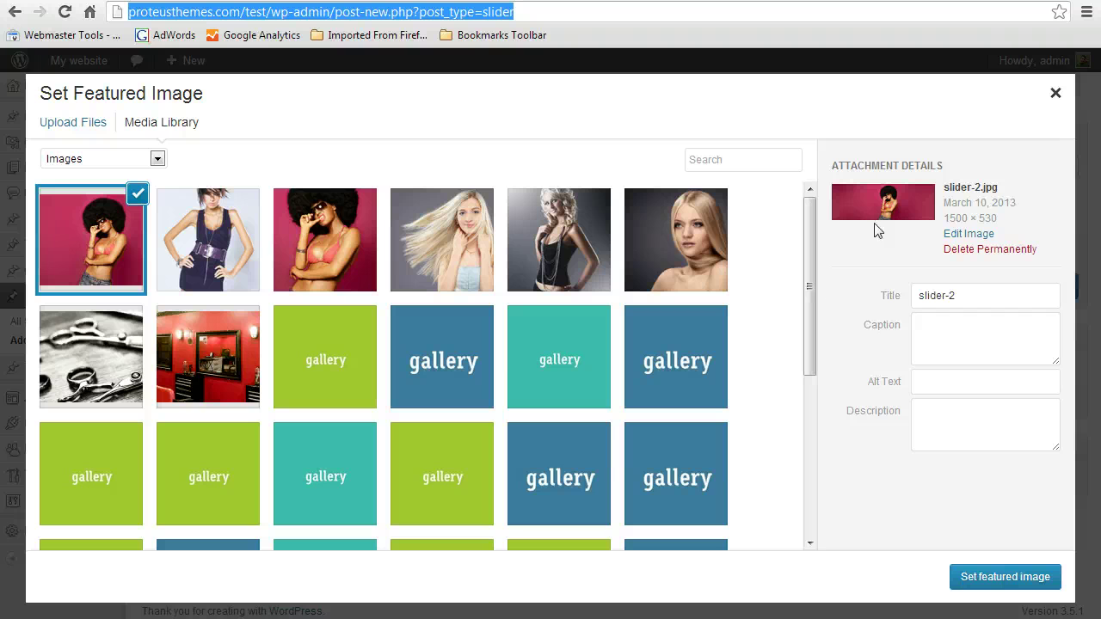
pyautogui.click(990, 577)
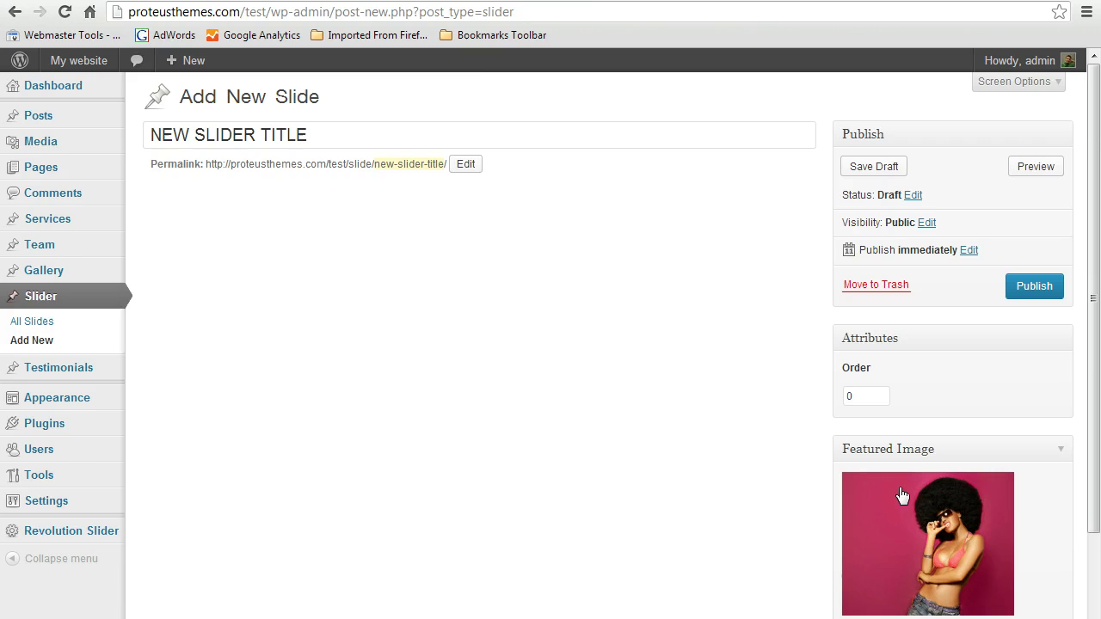
# Set the new slide's order to -10 and publish it.
pyautogui.scroll(-2, 1037, 546)
pyautogui.scroll(2, 1038, 542)
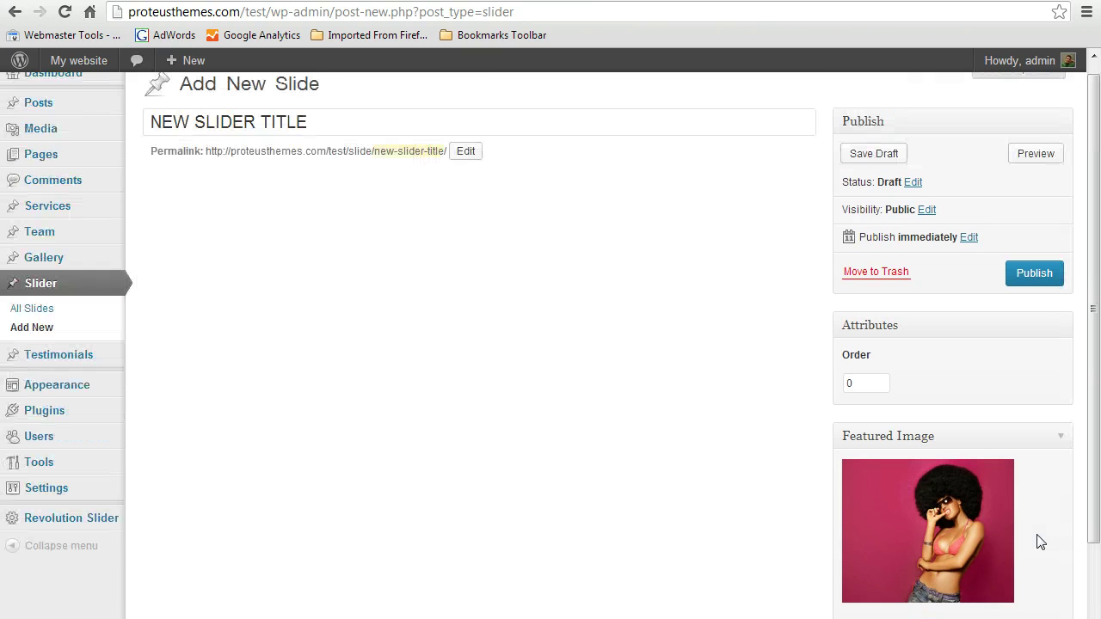
pyautogui.scroll(-2, 694, 521)
pyautogui.scroll(2, 697, 521)
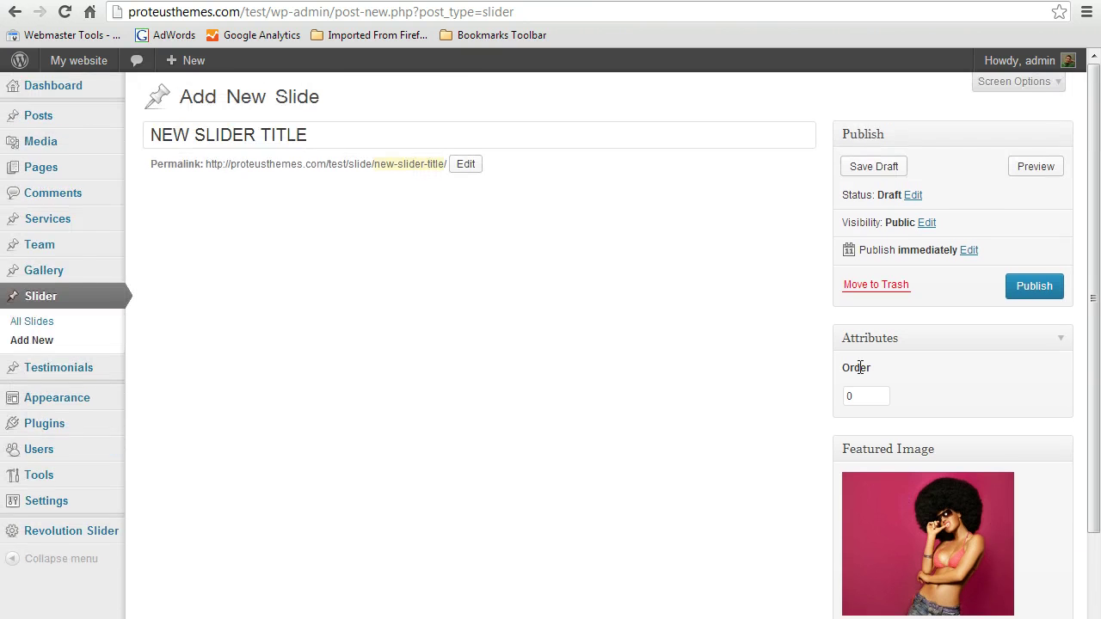
pyautogui.doubleClick(882, 394)
pyautogui.write('-10')
pyautogui.click(1034, 287)
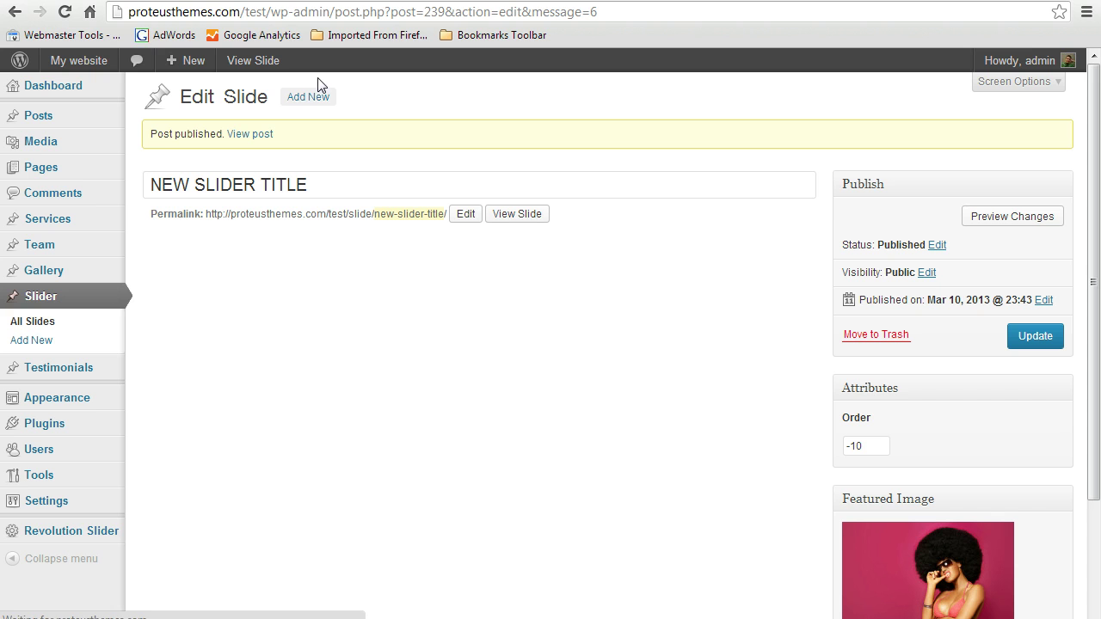
# Preview the site's front page and advance the slider twice to see the new slide.
pyautogui.click(370, 11)
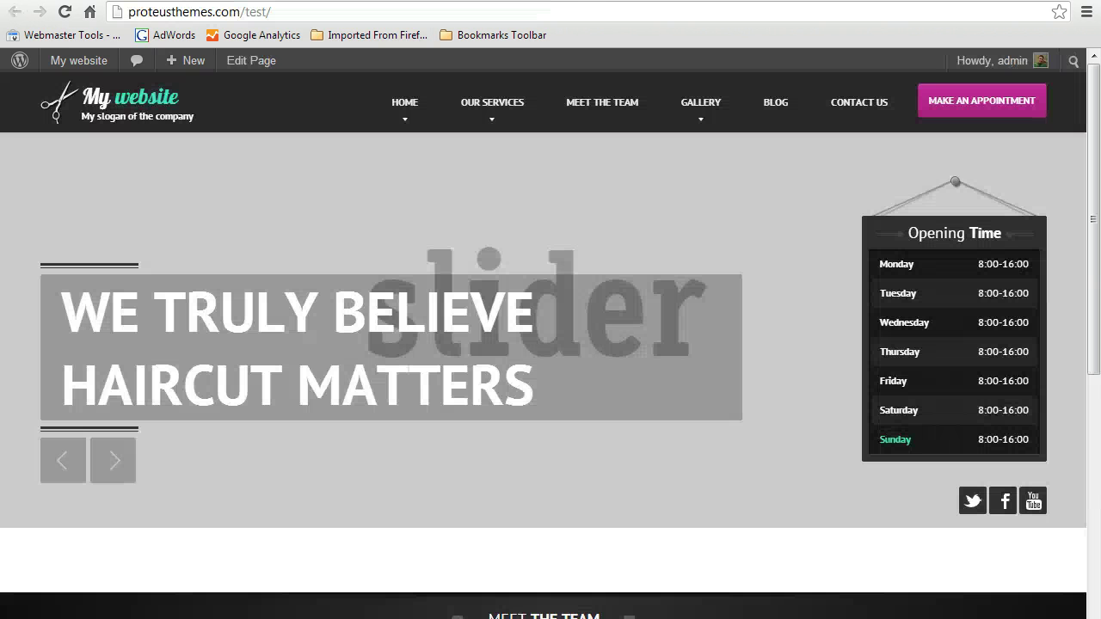
pyautogui.click(65, 12)
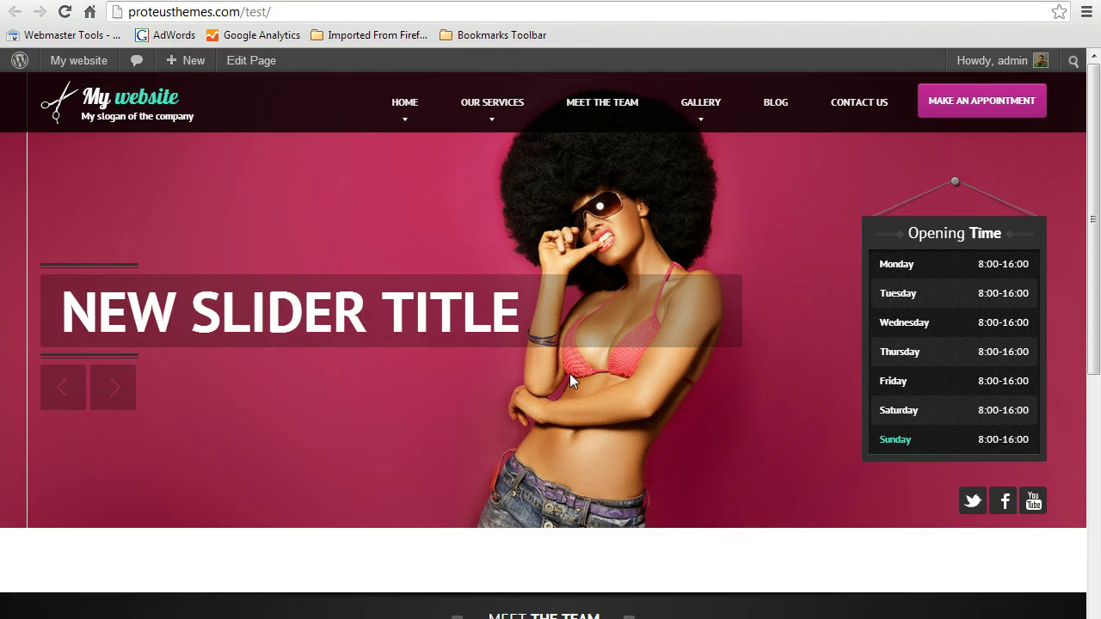
pyautogui.click(113, 391)
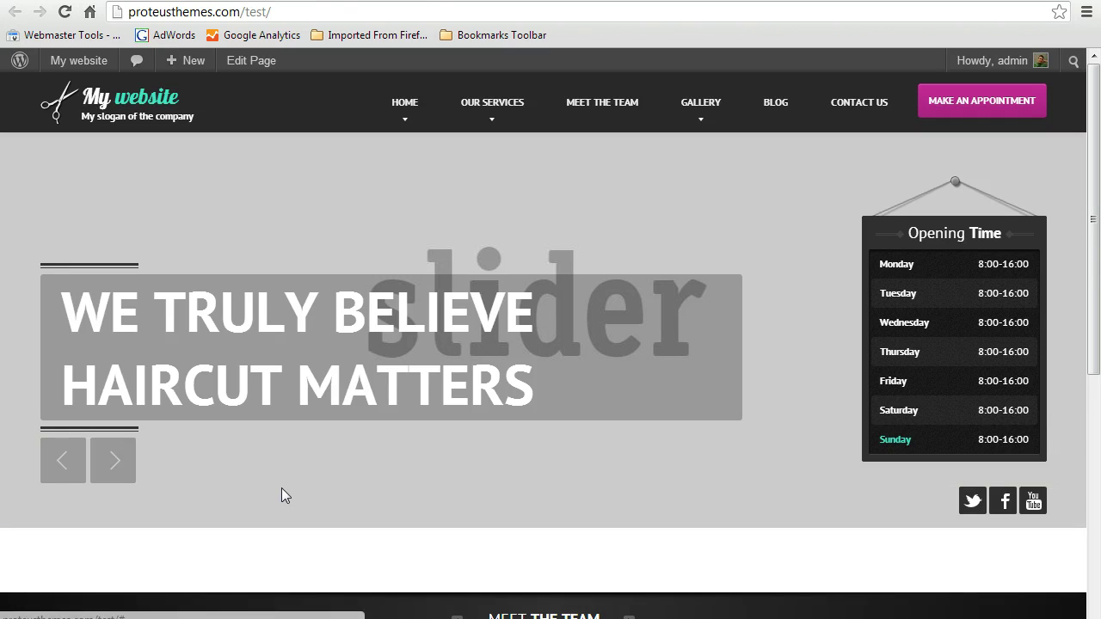
pyautogui.click(115, 460)
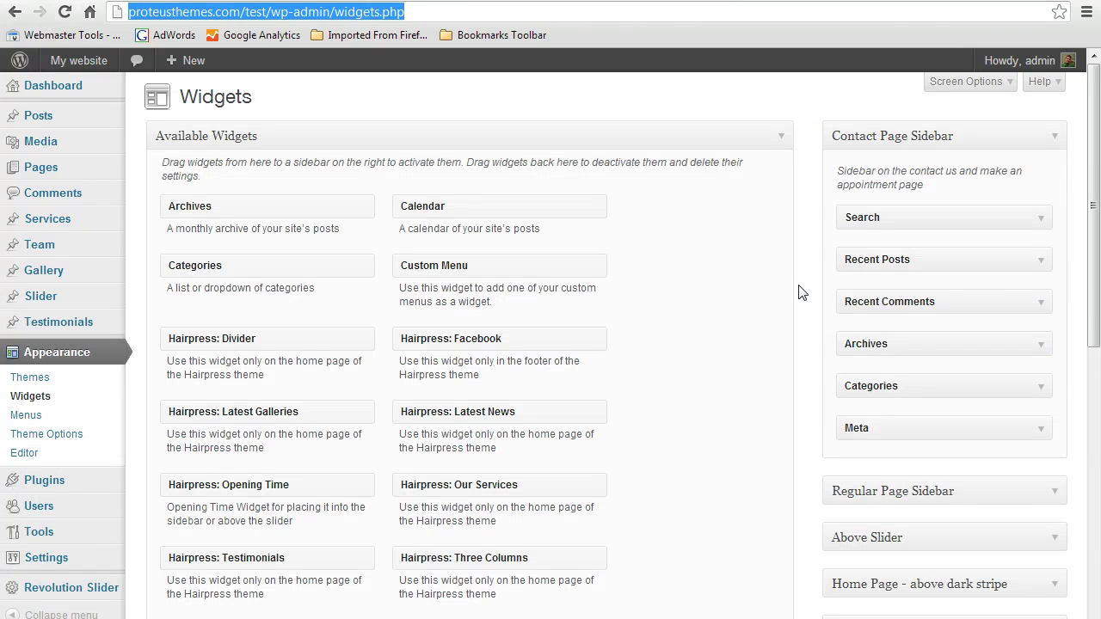
# Move the Hairpress: Opening Time widget from Above Slider back to Available Widgets.
pyautogui.click(1056, 137)
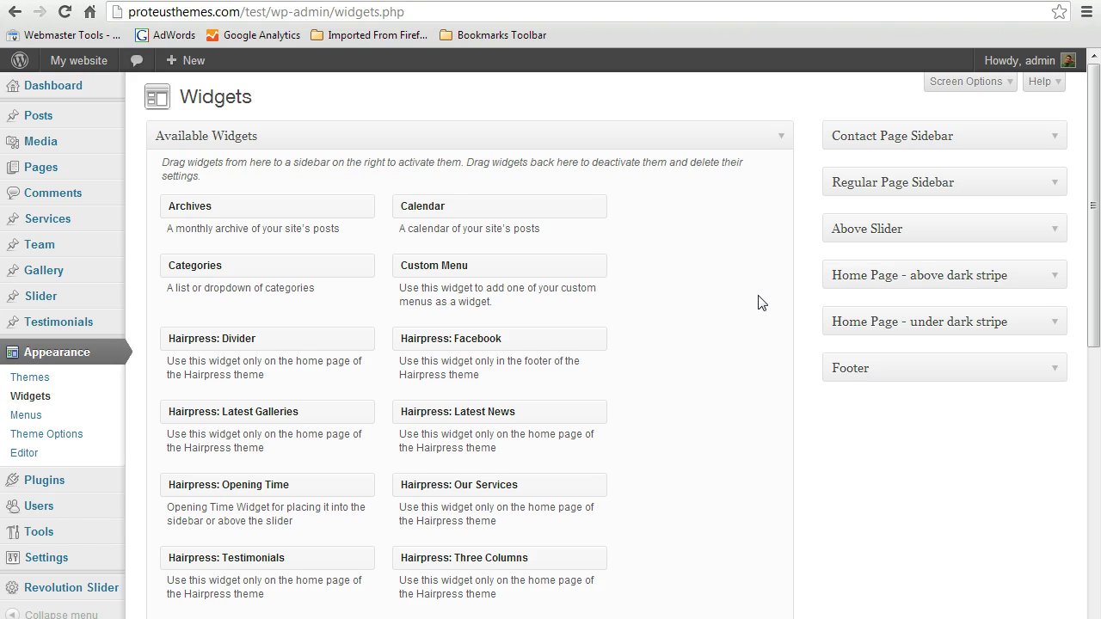
pyautogui.click(1055, 230)
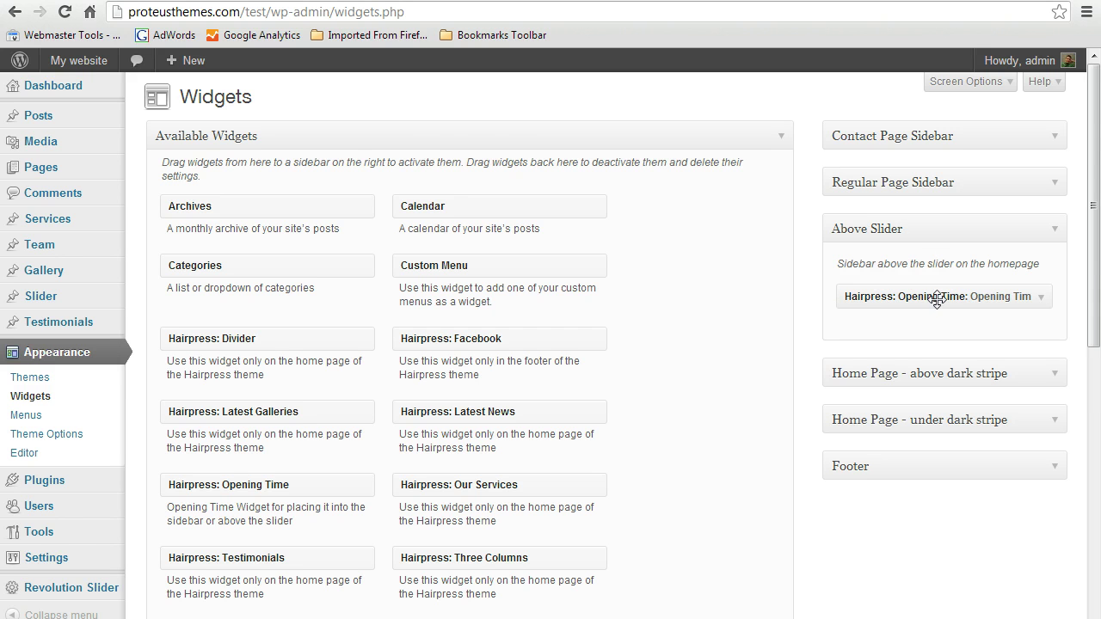
pyautogui.moveTo(944, 296); pyautogui.dragTo(404, 294)
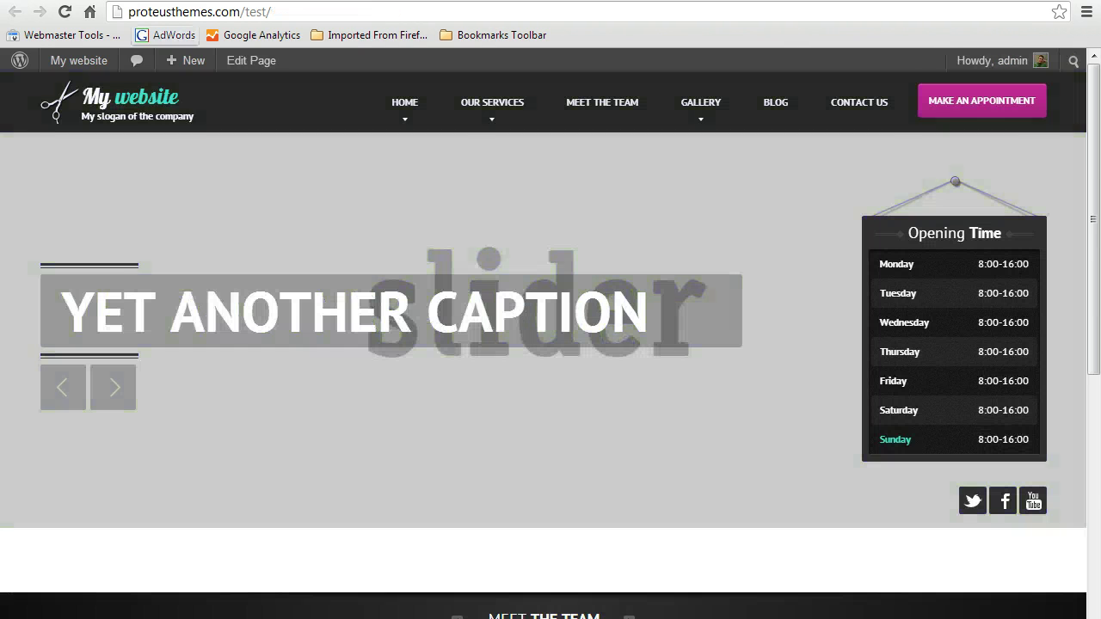
# Reload the front page to check whether the Opening Time box is gone.
pyautogui.press('F5')
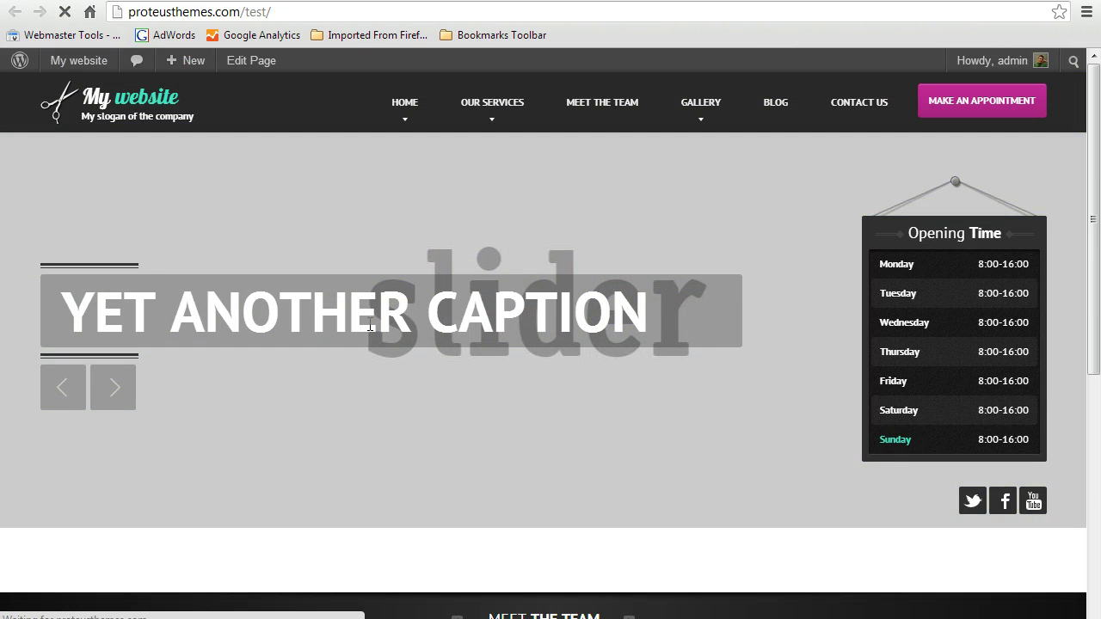